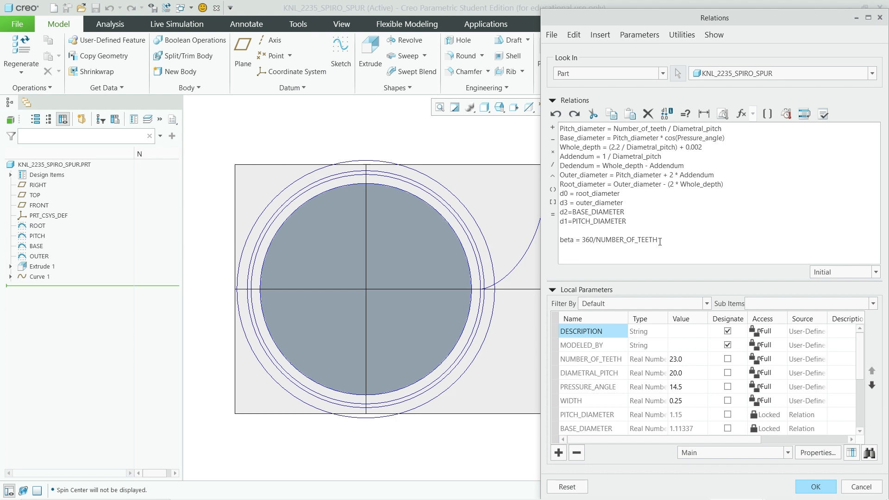
# Step: Review the feature-level relations that define the involute curve, Curve 1, and close the relations
pyautogui.click(665, 74)
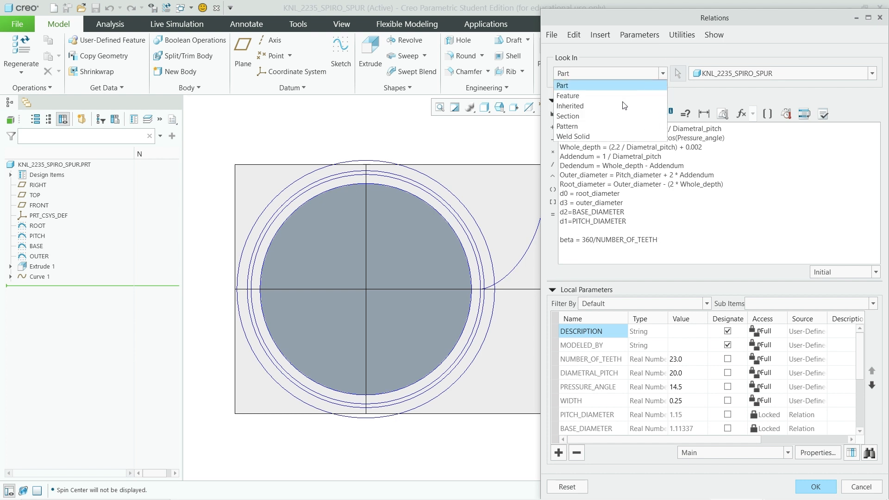
pyautogui.click(588, 94)
pyautogui.click(515, 262)
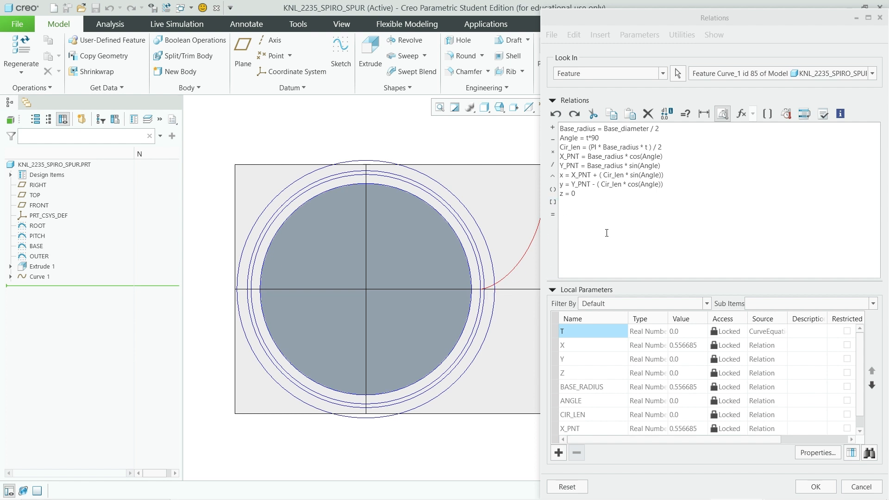
pyautogui.click(817, 490)
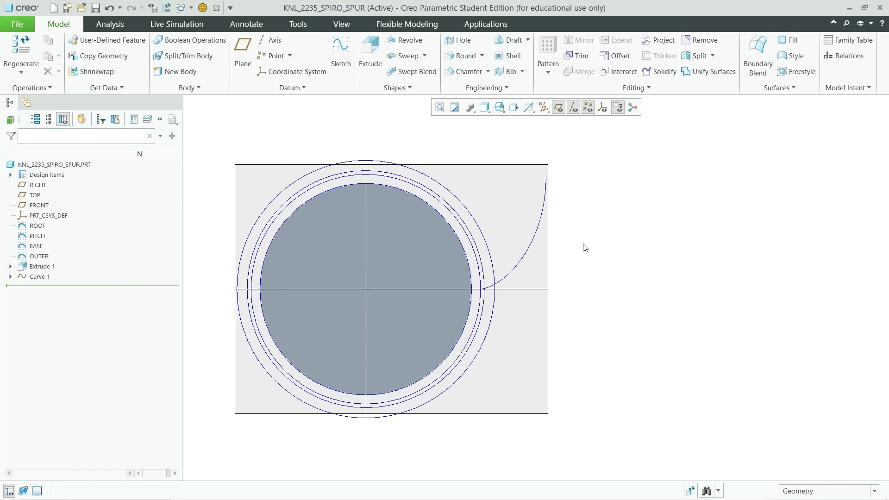
# Step: Create a datum point at the intersection of the involute curve and the pitch circle
pyautogui.click(273, 55)
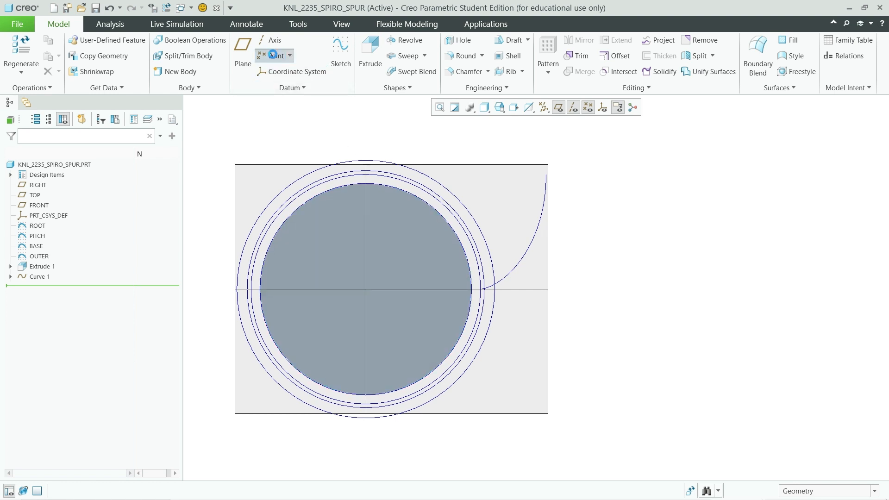
pyautogui.scroll(-5, 477, 298)
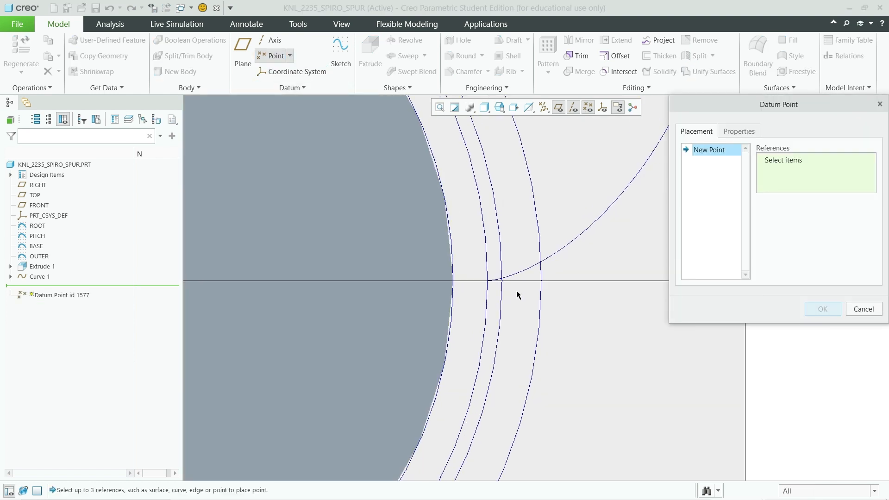
pyautogui.click(522, 270)
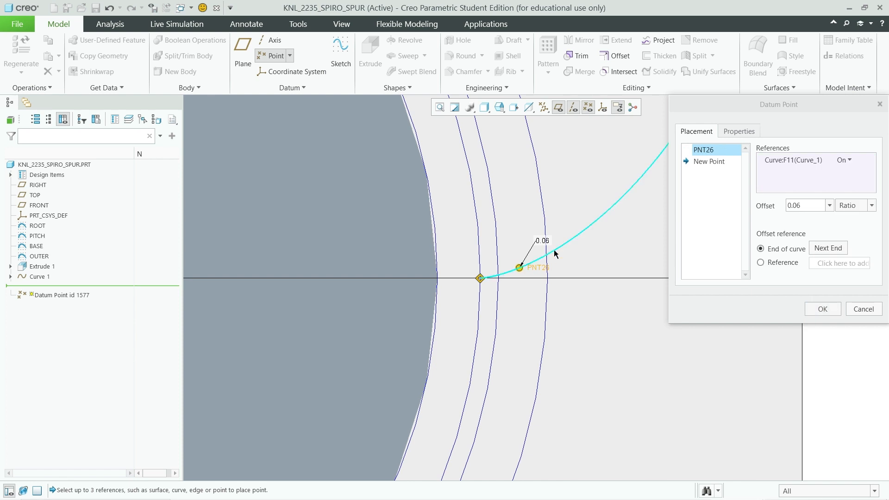
pyautogui.keyDown('ctrl'); pyautogui.click(497, 272); pyautogui.keyUp('ctrl')
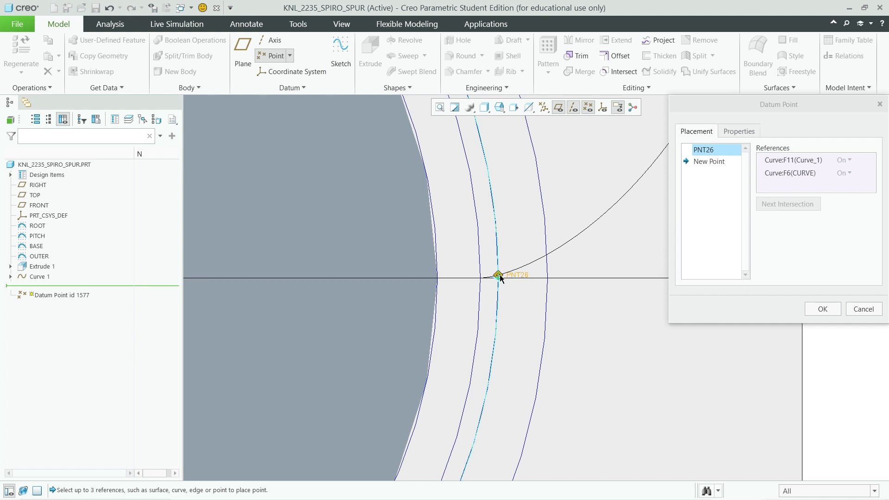
pyautogui.click(823, 309)
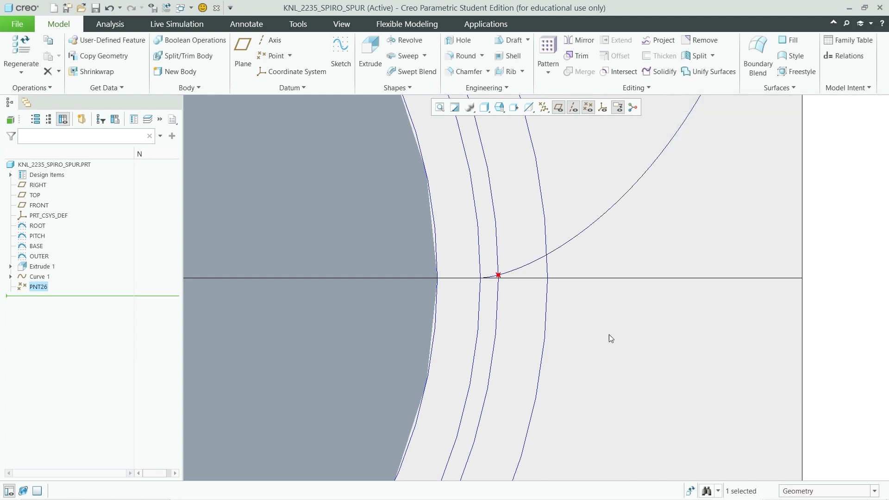
# Step: Create a datum plane through the datum point on the pitch circle and the disc's central axis
pyautogui.scroll(-3, 609, 337)
pyautogui.moveTo(639, 334)
pyautogui.mouseDown(button='middle')
pyautogui.moveTo(623, 341)
pyautogui.moveTo(601, 331)
pyautogui.mouseUp(button='middle')
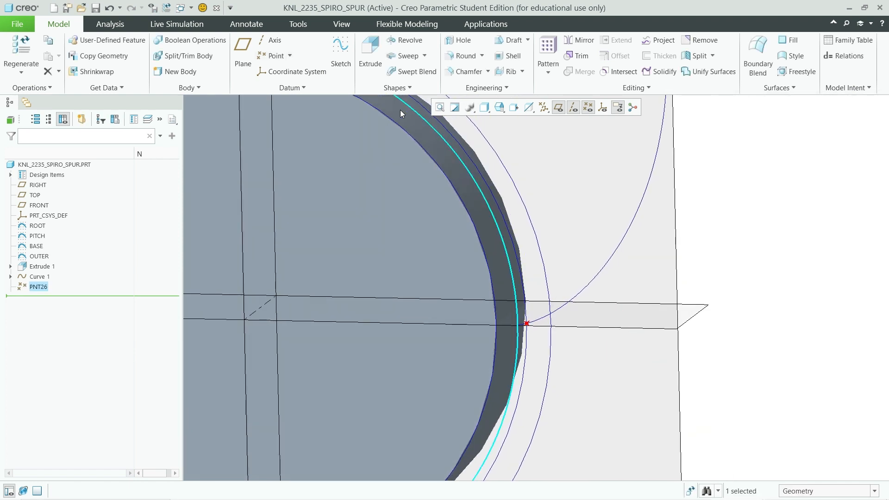
pyautogui.click(243, 46)
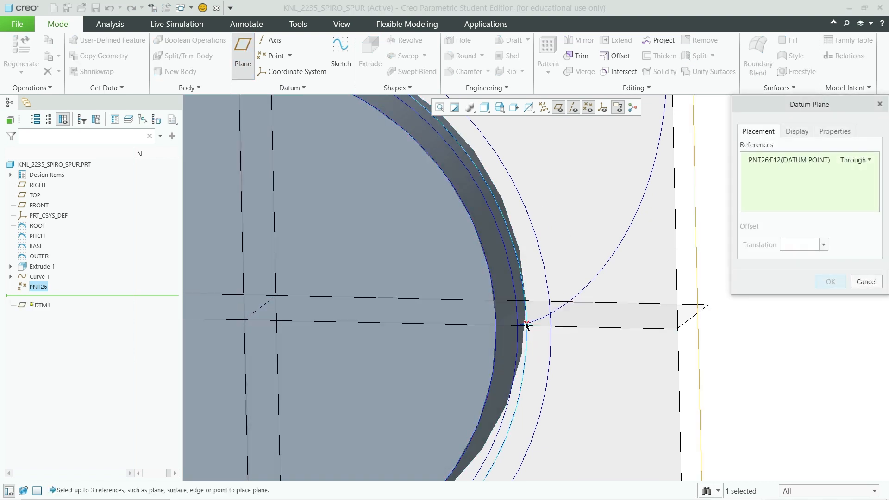
pyautogui.keyDown('ctrl'); pyautogui.click(258, 313); pyautogui.keyUp('ctrl')
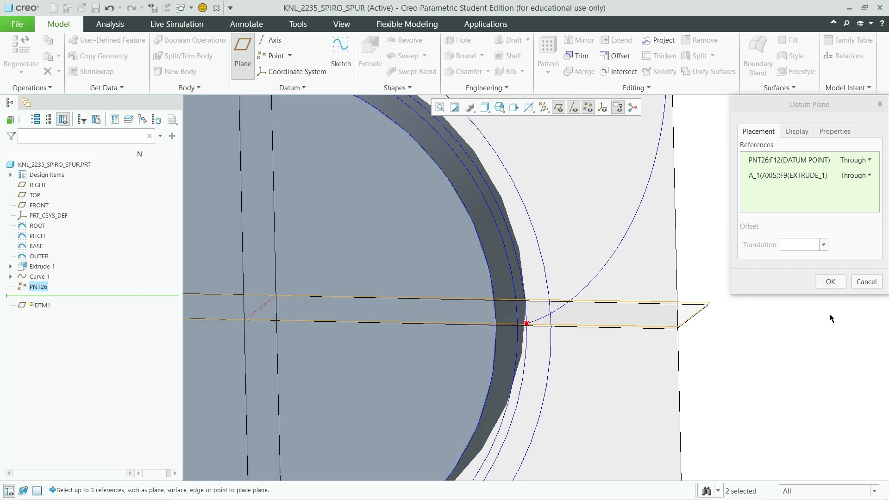
pyautogui.click(840, 280)
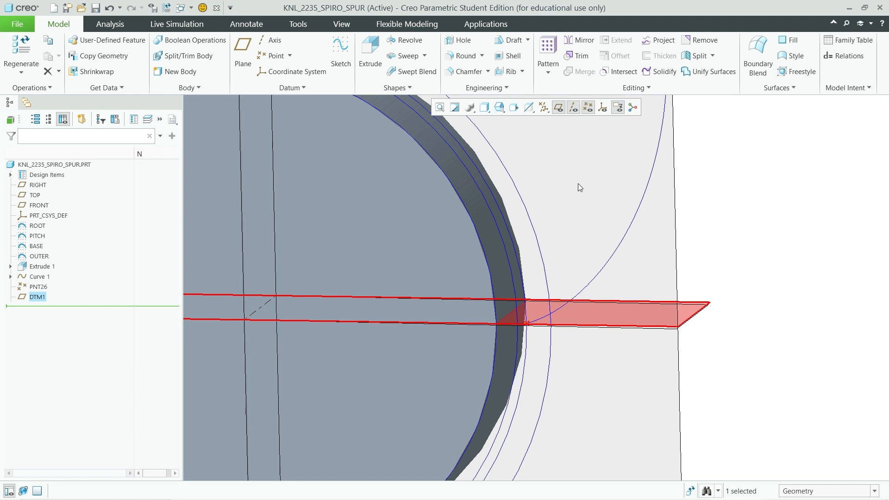
# Step: Examine the new datum plane on the model and orient the view normal to the disc's flat circular face
pyautogui.click(514, 109)
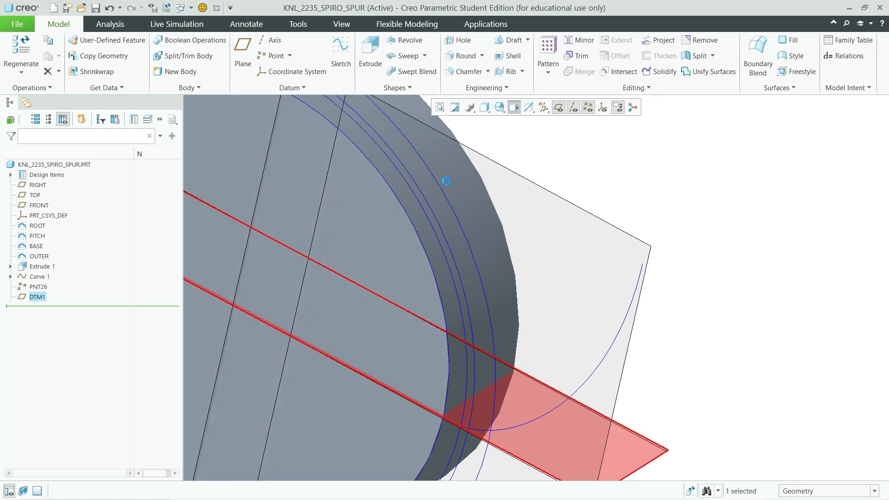
pyautogui.click(565, 253)
pyautogui.moveTo(598, 285); pyautogui.dragTo(632, 238, button='middle')
pyautogui.click(412, 258)
pyautogui.click(514, 107)
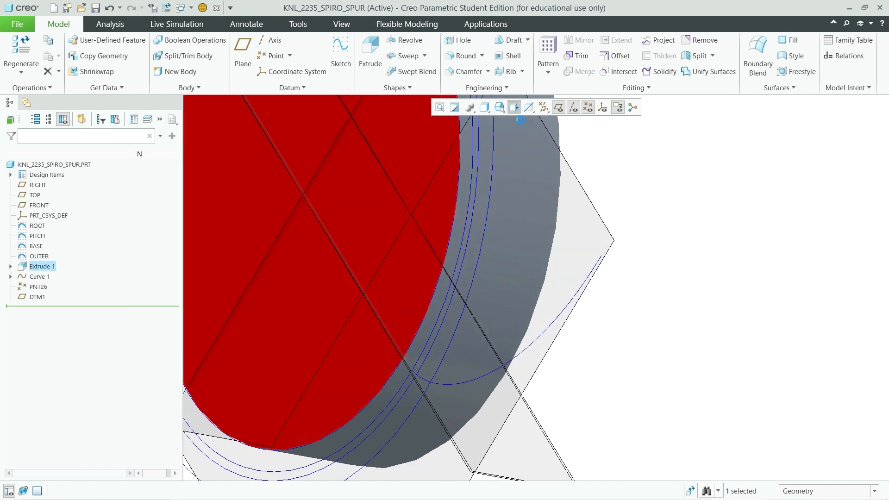
pyautogui.scroll(5, 471, 410)
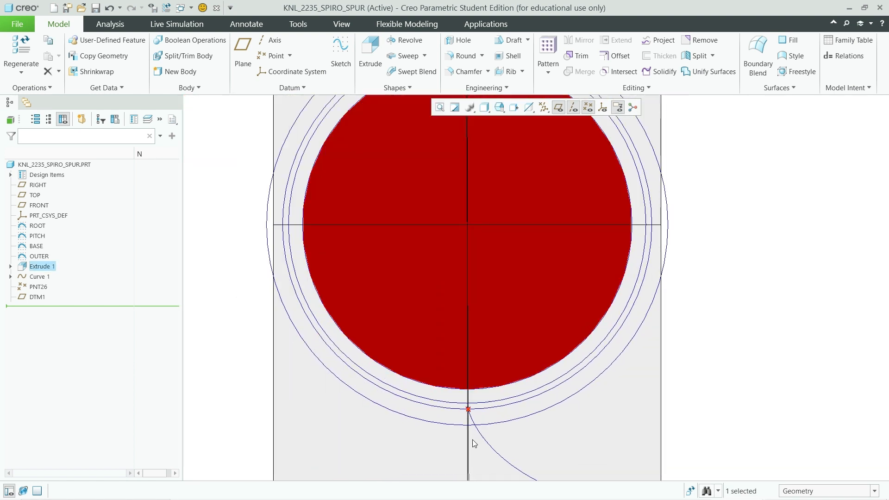
pyautogui.scroll(-5, 470, 420)
pyautogui.click(634, 379)
pyautogui.moveTo(635, 379); pyautogui.dragTo(631, 371, button='middle')
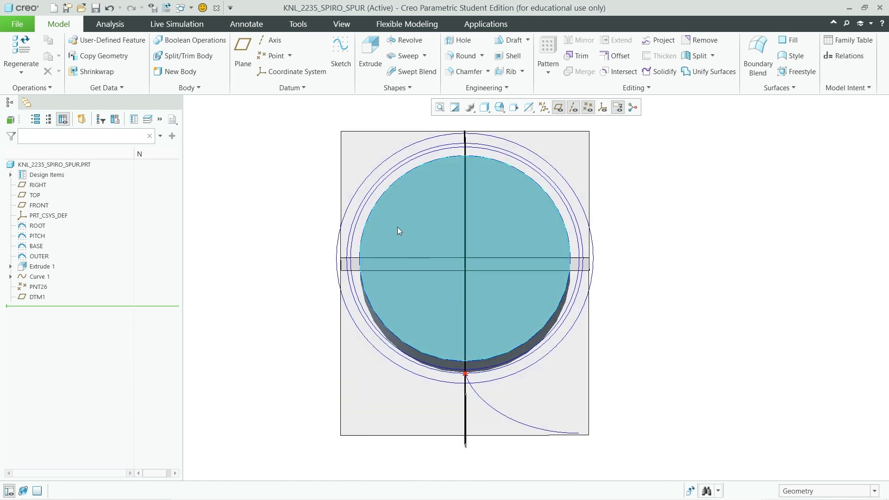
# Step: Create a datum plane through the disc's central axis, rotated 45 degrees from datum plane DTM1
pyautogui.click(245, 52)
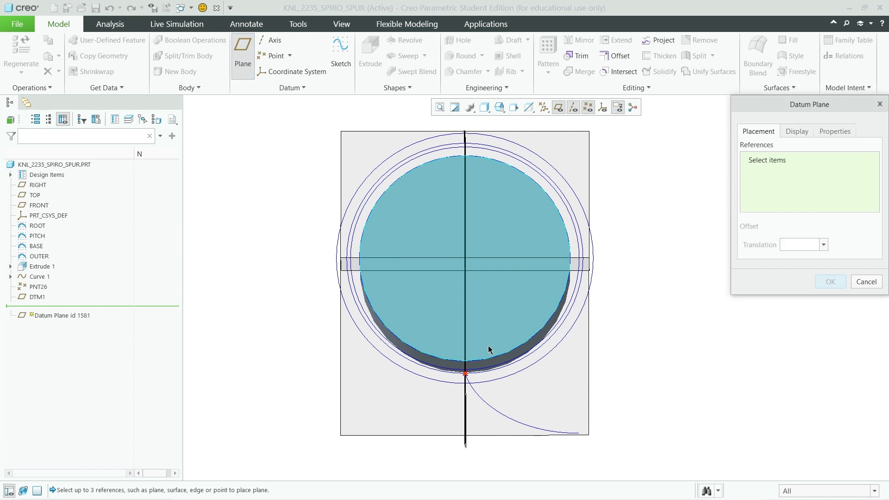
pyautogui.moveTo(617, 360); pyautogui.dragTo(631, 360, button='middle')
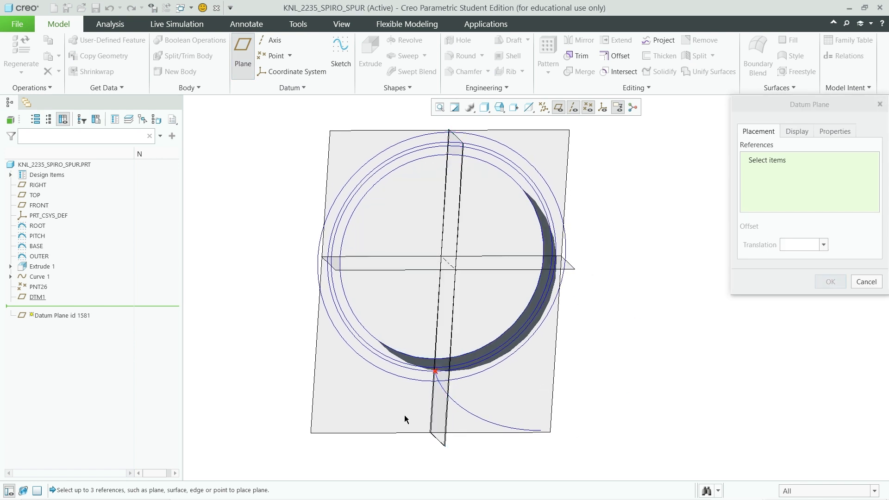
pyautogui.click(29, 299)
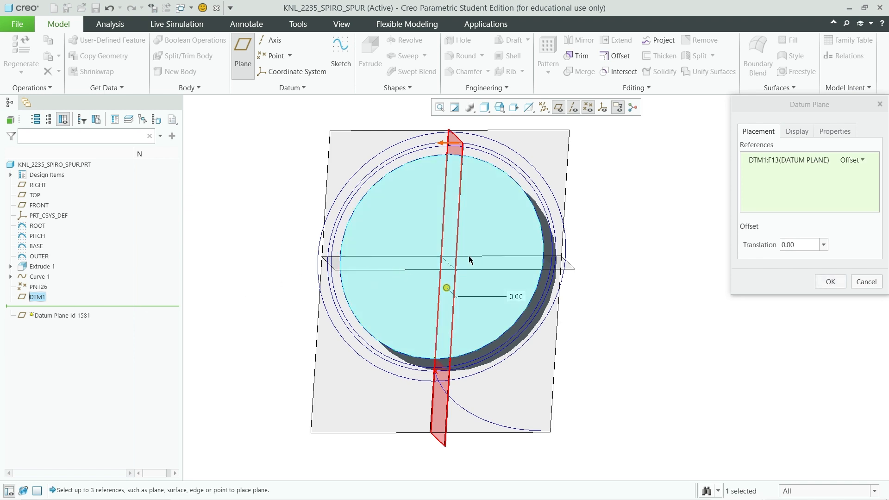
pyautogui.keyDown('ctrl'); pyautogui.click(448, 267); pyautogui.keyUp('ctrl')
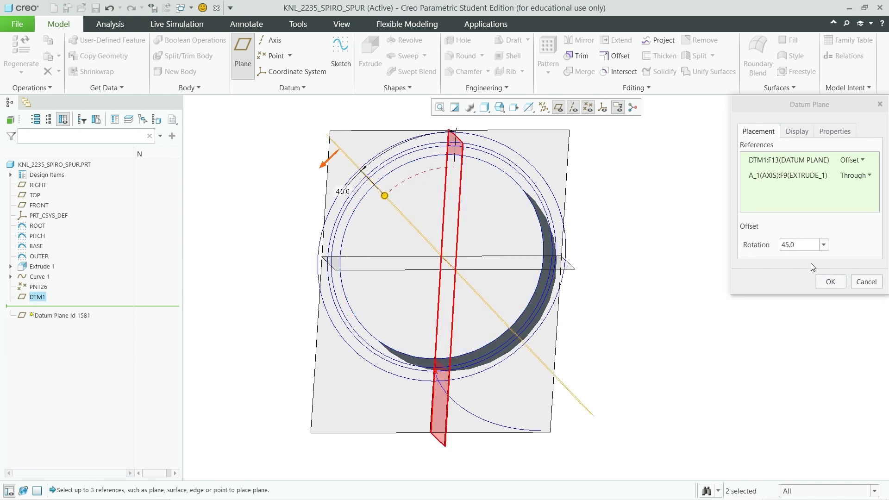
pyautogui.click(831, 283)
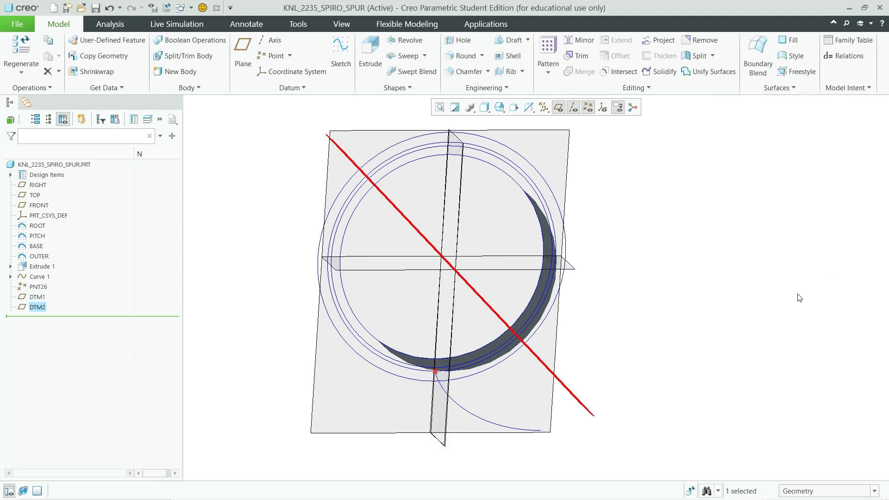
# Step: Open the part relations with the rotated datum plane's angle dimension in view
pyautogui.click(840, 56)
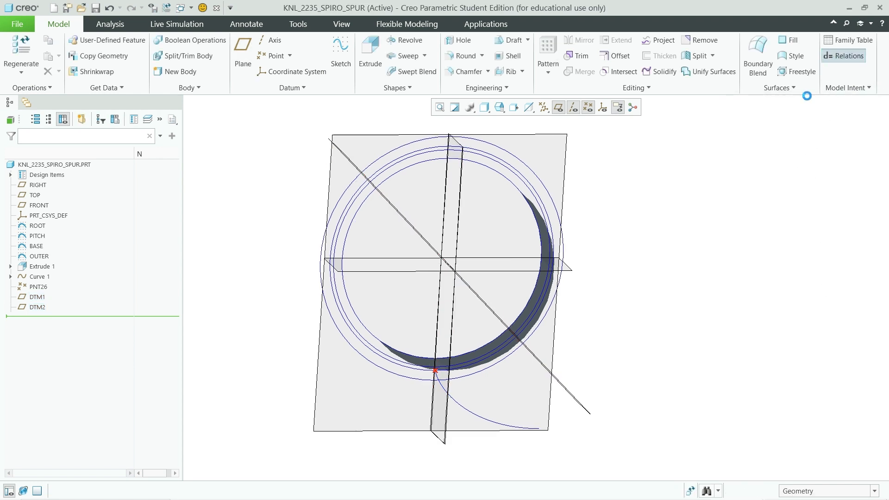
pyautogui.keyDown('shift'); pyautogui.moveTo(393, 294); pyautogui.dragTo(316, 293, button='middle'); pyautogui.keyUp('shift')
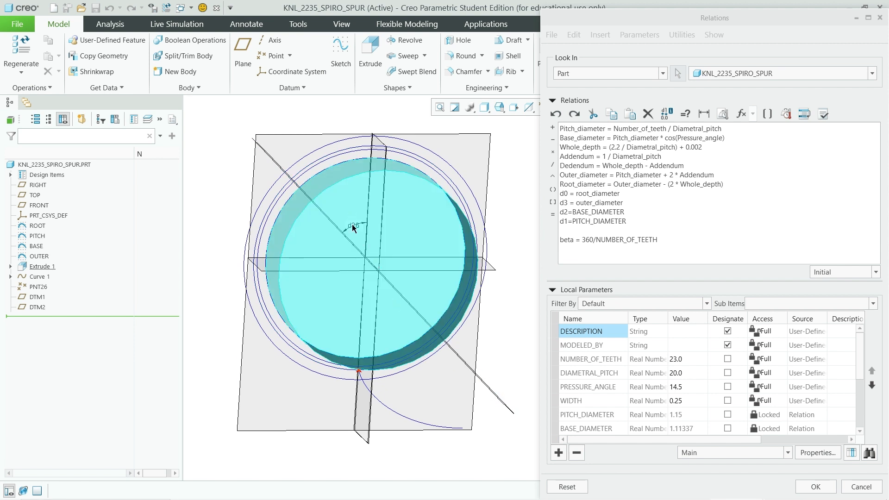
pyautogui.click(355, 228)
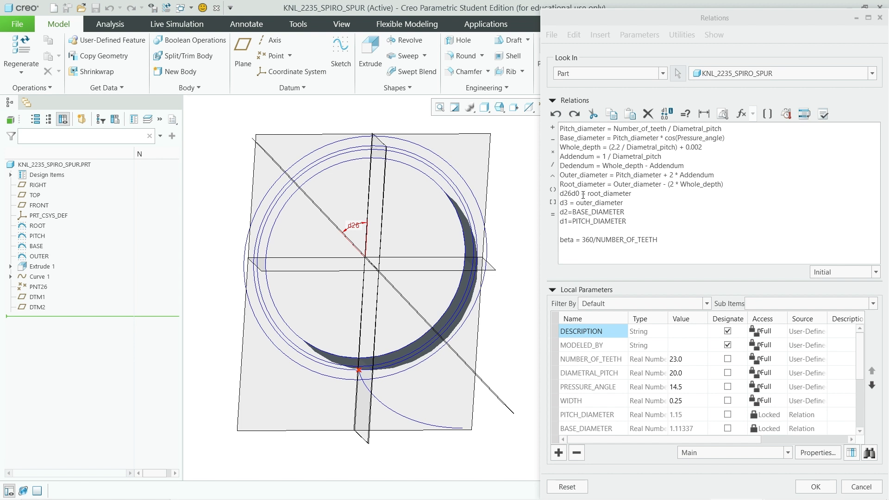
pyautogui.moveTo(571, 194); pyautogui.dragTo(551, 198)
pyautogui.press('Delete')
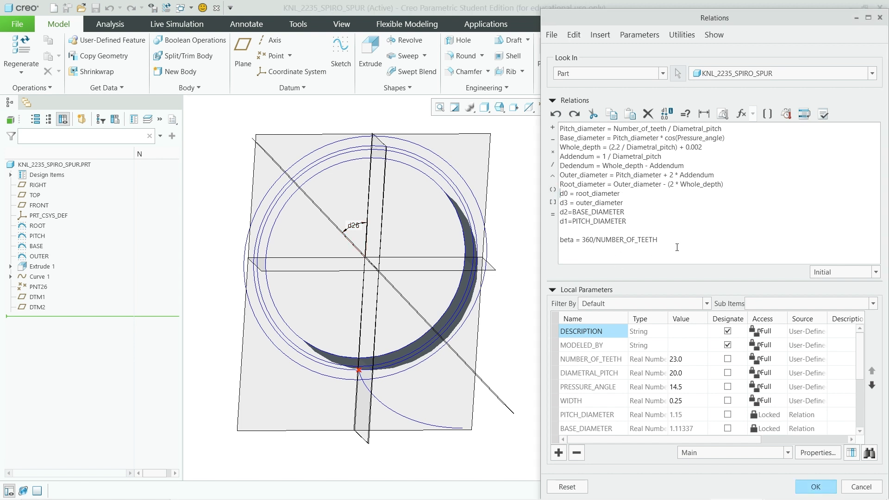
# Step: Add a relation setting the rotated plane's angle d26 to beta/4, and regenerate the part
pyautogui.click(356, 226)
pyautogui.click(551, 215)
pyautogui.write('beta/4')
pyautogui.click(823, 492)
pyautogui.hotkey('ctrl', 'g')
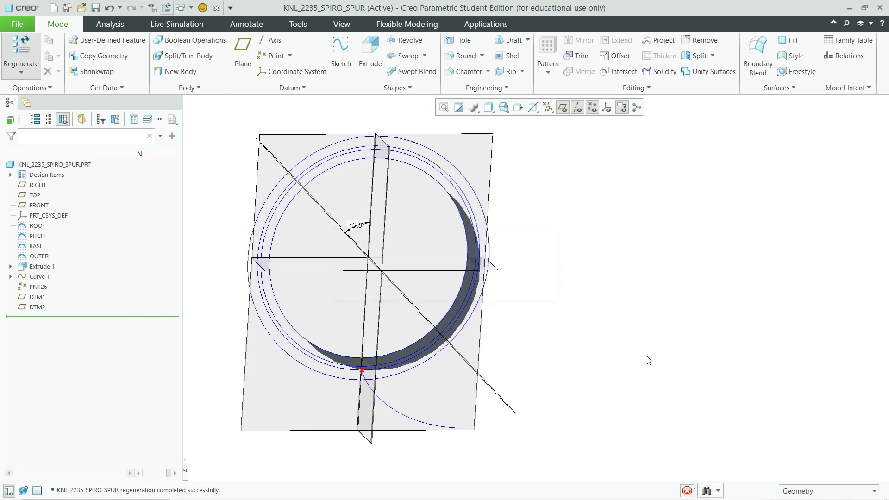
# Step: Mirror the involute curve about datum plane DTM2
pyautogui.scroll(3, 368, 379)
pyautogui.moveTo(368, 378); pyautogui.dragTo(400, 390, button='middle')
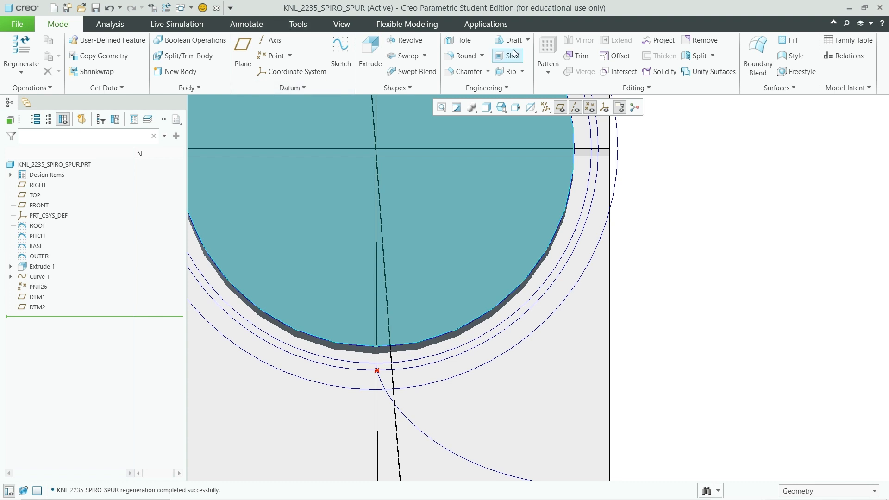
pyautogui.click(458, 463)
pyautogui.click(578, 41)
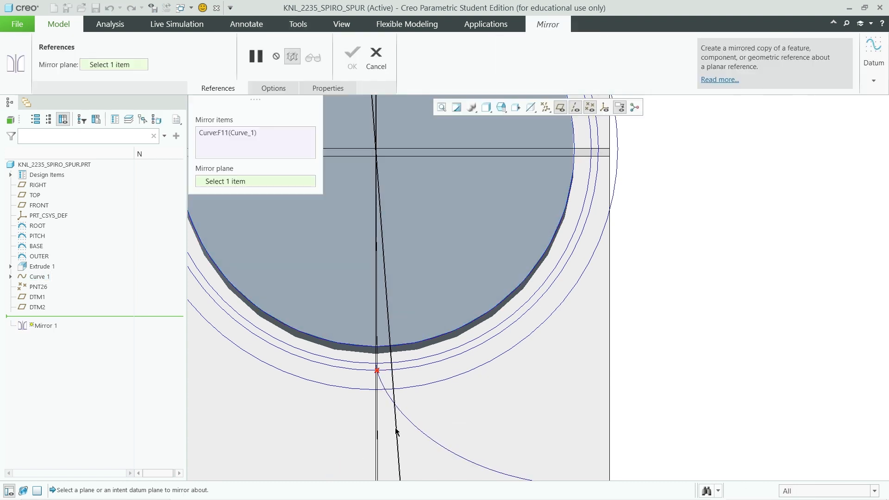
pyautogui.click(396, 428)
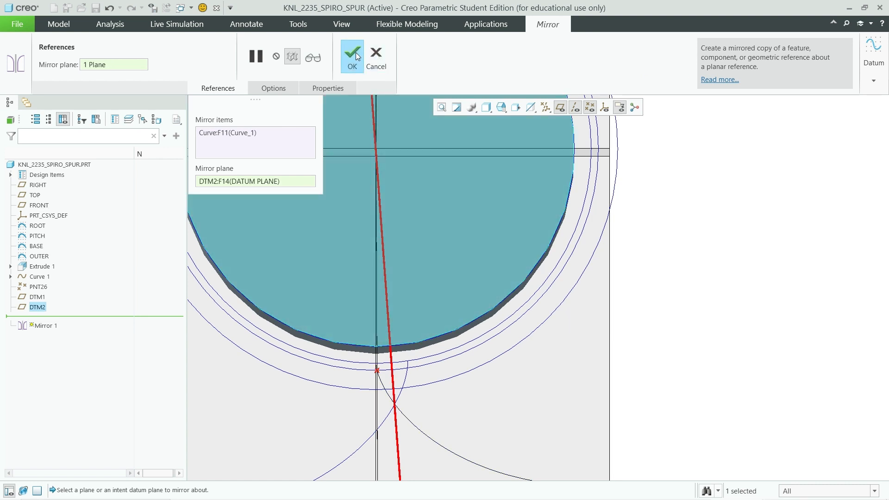
pyautogui.click(357, 54)
# Step: Start a sketch on the disc's flat circular face with the RIGHT plane as right-hand reference, viewed in 2D orientation
pyautogui.scroll(3, 651, 284)
pyautogui.moveTo(666, 259); pyautogui.dragTo(728, 254, button='middle')
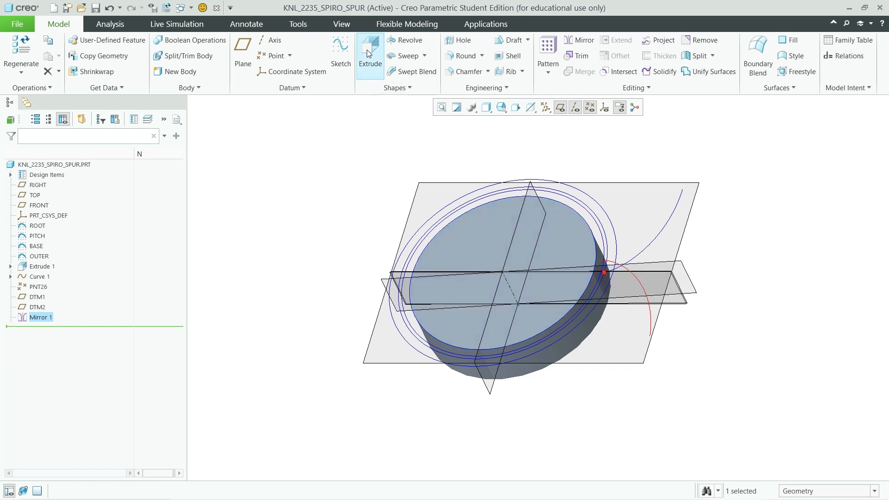
pyautogui.click(341, 55)
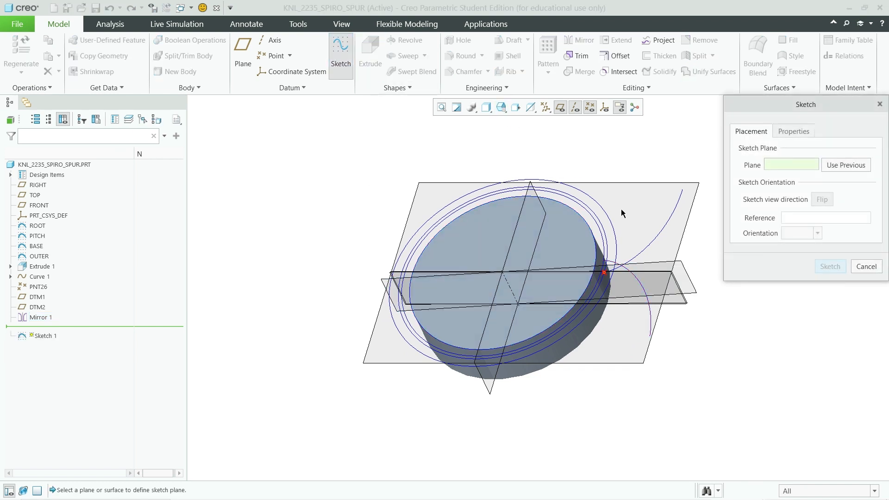
pyautogui.click(553, 248)
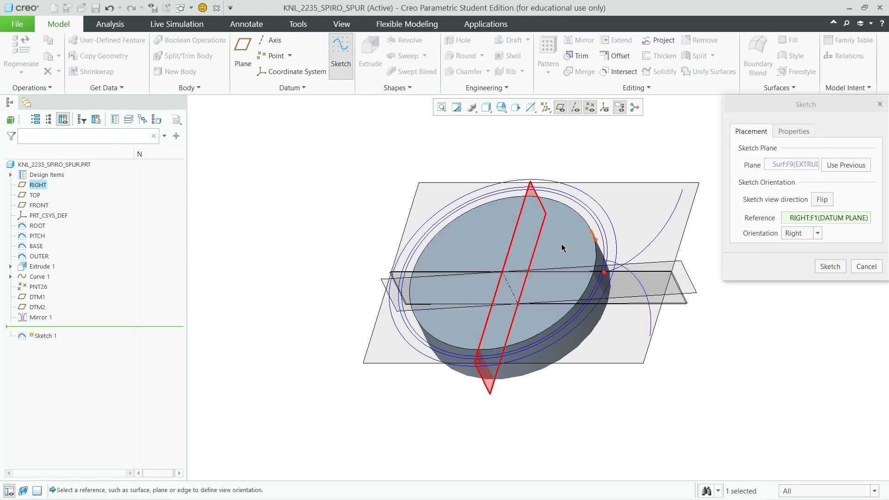
pyautogui.click(831, 266)
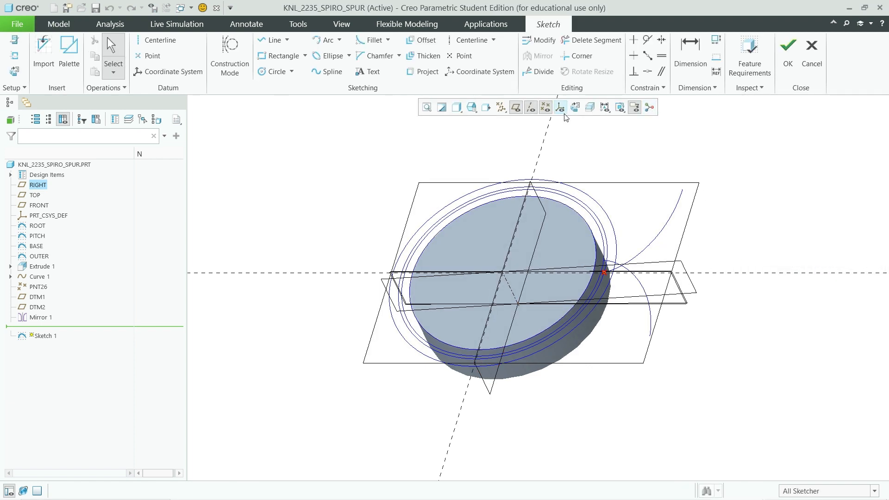
pyautogui.click(575, 107)
pyautogui.scroll(-5, 627, 288)
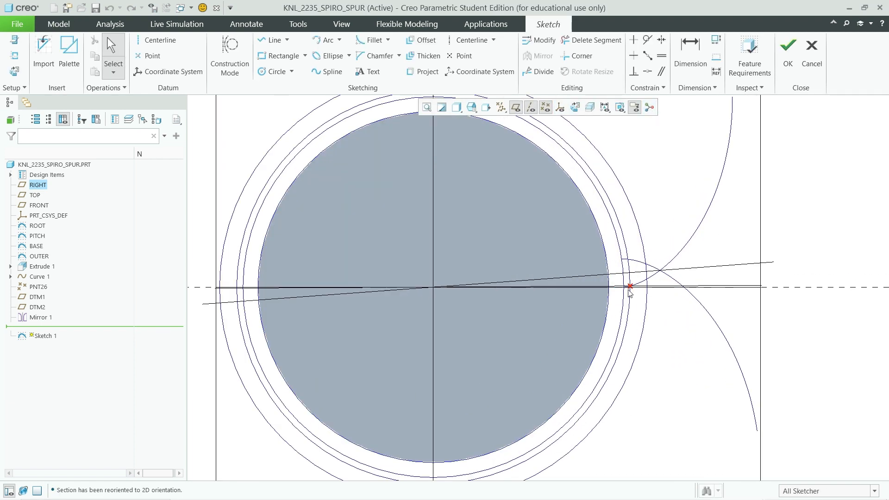
# Step: Project the outer circle, both involute curves and the root circle's edge into the sketch
pyautogui.click(413, 72)
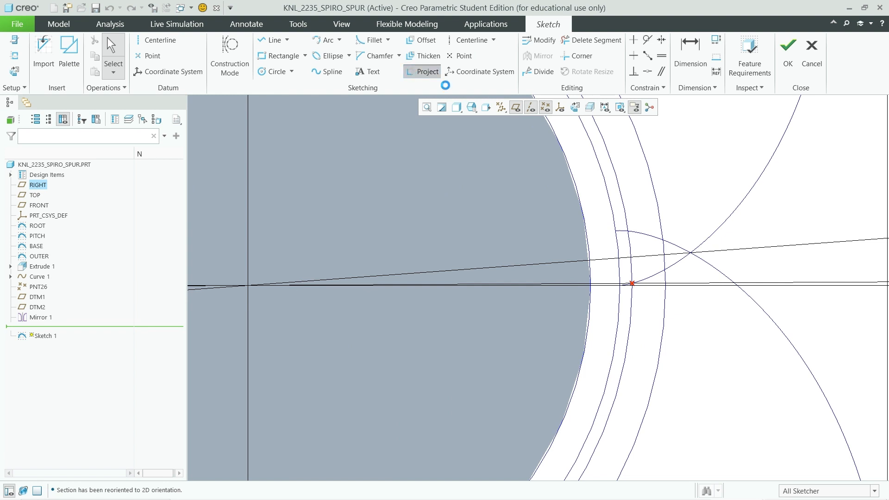
pyautogui.click(661, 231)
pyautogui.click(648, 238)
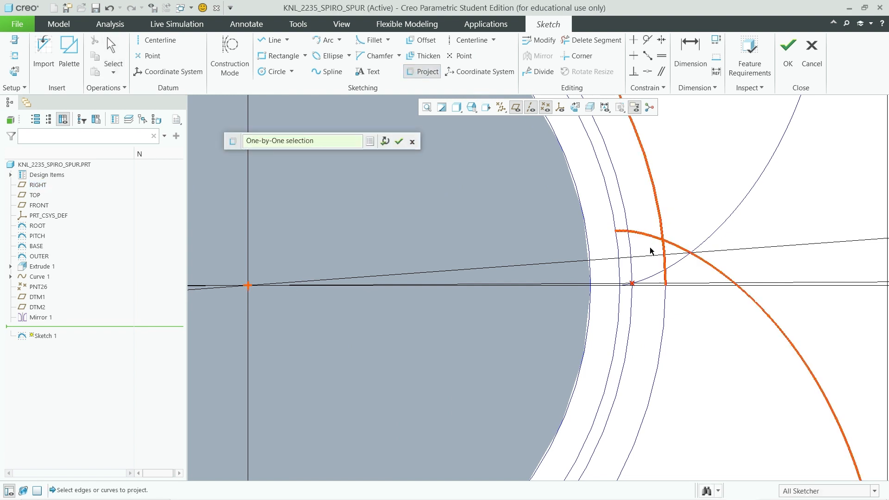
pyautogui.click(650, 280)
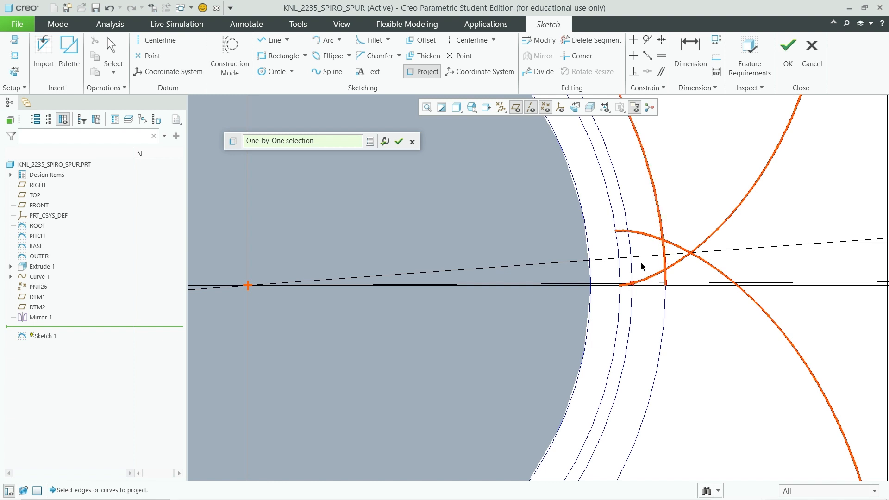
pyautogui.click(588, 237)
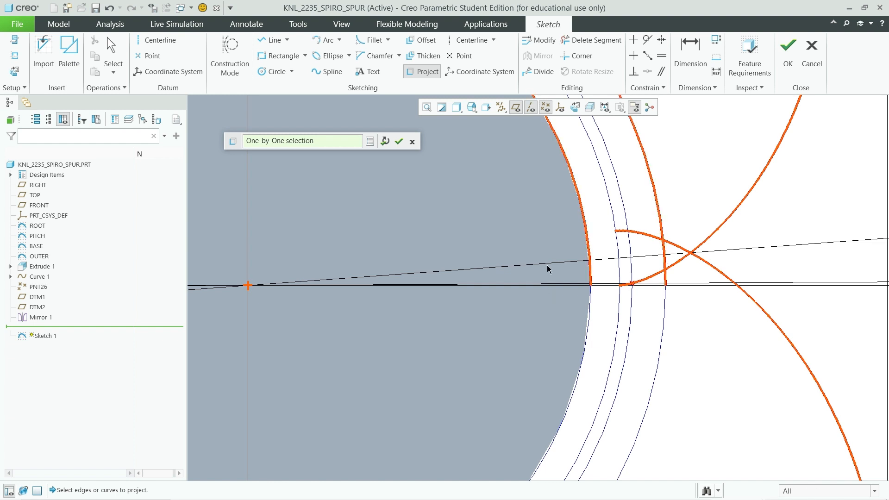
pyautogui.click(398, 142)
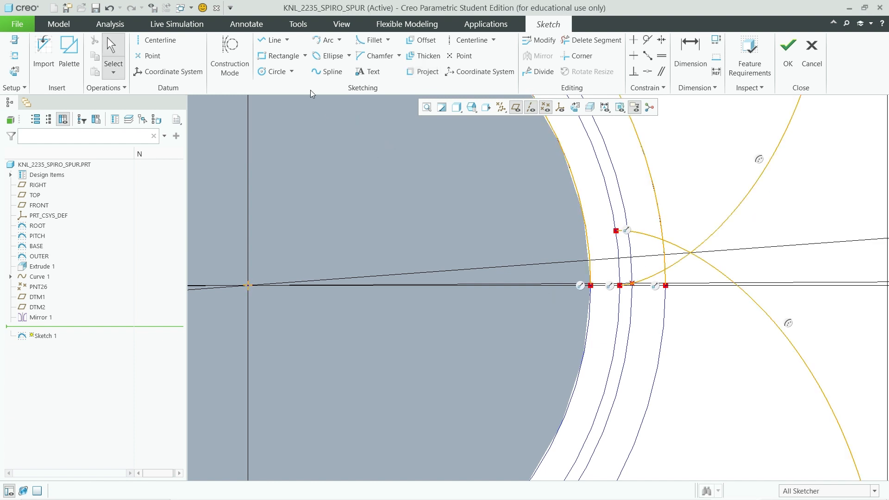
# Step: Draw two short lines connecting the inner ends of the mirrored and original involute curves to the root circle
pyautogui.click(277, 40)
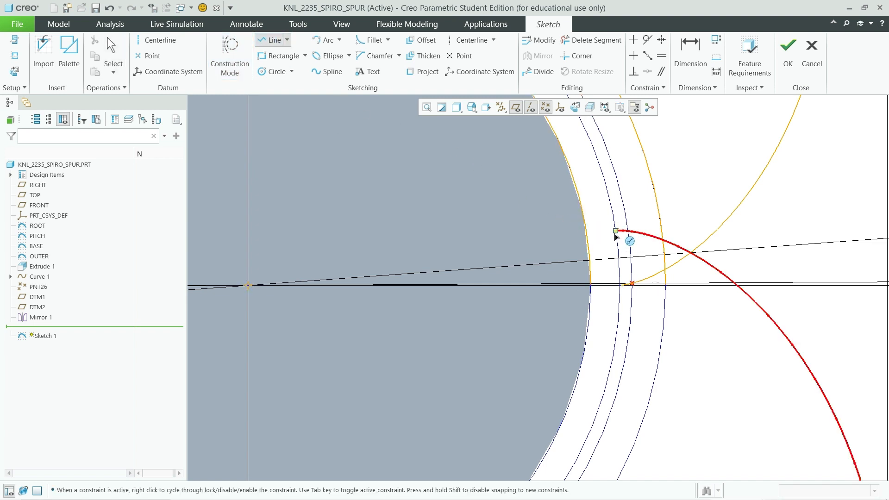
pyautogui.click(591, 233)
pyautogui.middleClick(590, 232)
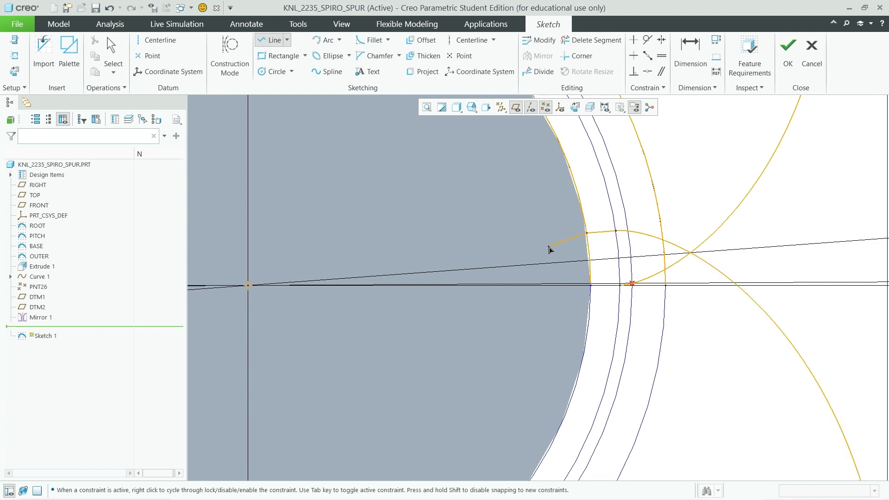
pyautogui.click(620, 285)
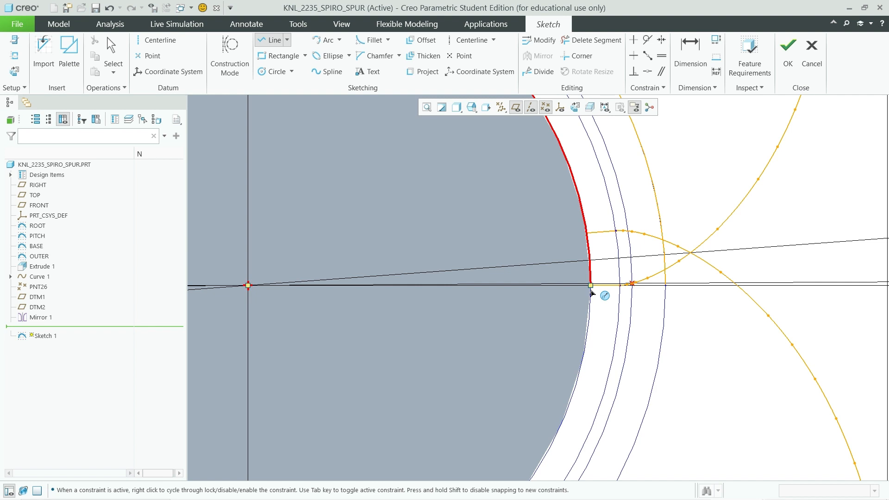
pyautogui.scroll(4, 592, 292)
pyautogui.click(592, 290)
pyautogui.middleClick(619, 319)
pyautogui.middleClick(623, 323)
# Step: Make the lower connecting line tangent to the original involute curve
pyautogui.click(648, 40)
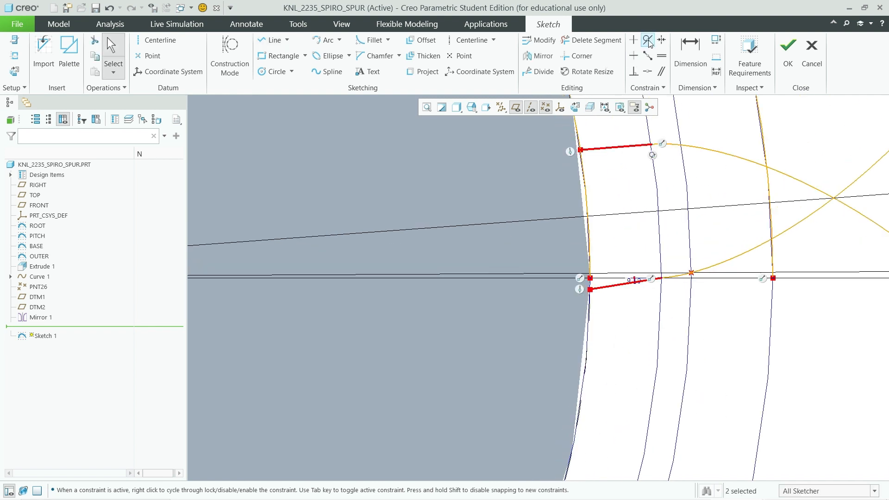
pyautogui.click(713, 263)
pyautogui.click(623, 287)
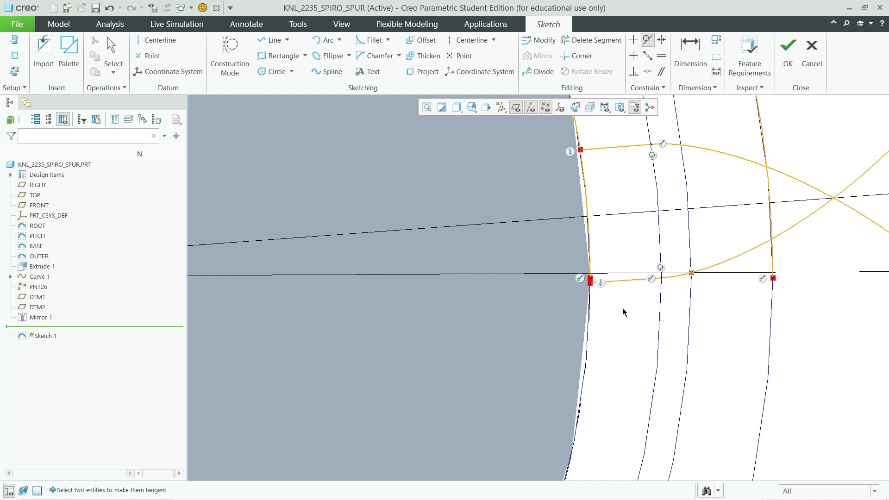
pyautogui.scroll(-5, 621, 323)
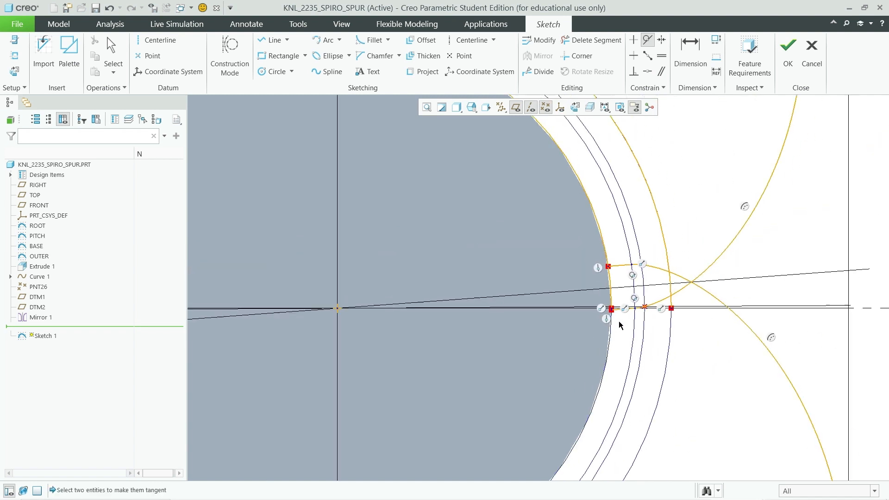
# Step: Corner-trim the outer arc, involutes, connecting lines and root arc into one closed tooth profile, and finish the sketch
pyautogui.click(561, 54)
pyautogui.click(671, 285)
pyautogui.click(657, 268)
pyautogui.click(670, 288)
pyautogui.click(662, 300)
pyautogui.click(621, 267)
pyautogui.click(610, 280)
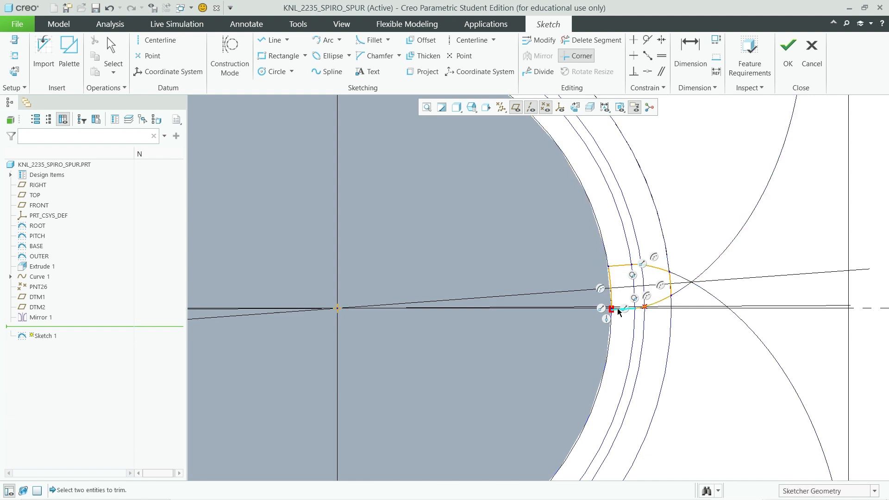
pyautogui.click(619, 313)
pyautogui.scroll(-4, 618, 315)
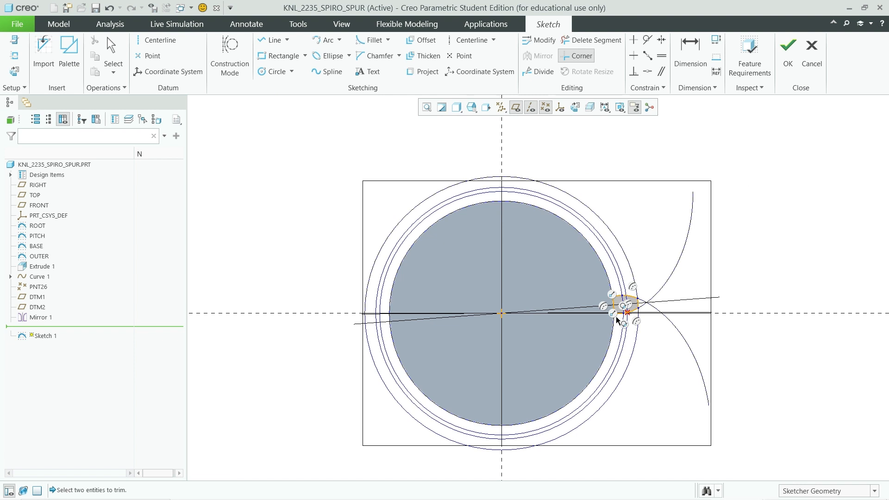
pyautogui.click(788, 58)
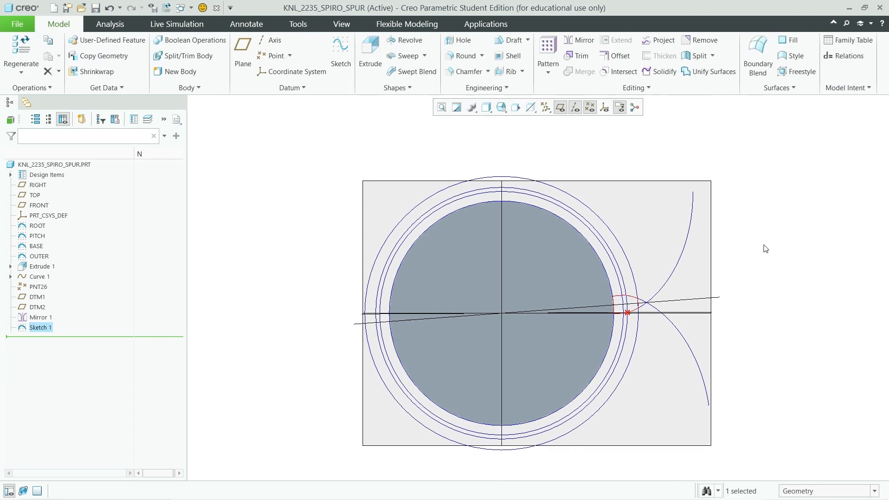
# Step: Extrude the tooth sketch as a solid toward the blank, up to the disc's opposite flat face
pyautogui.click(371, 52)
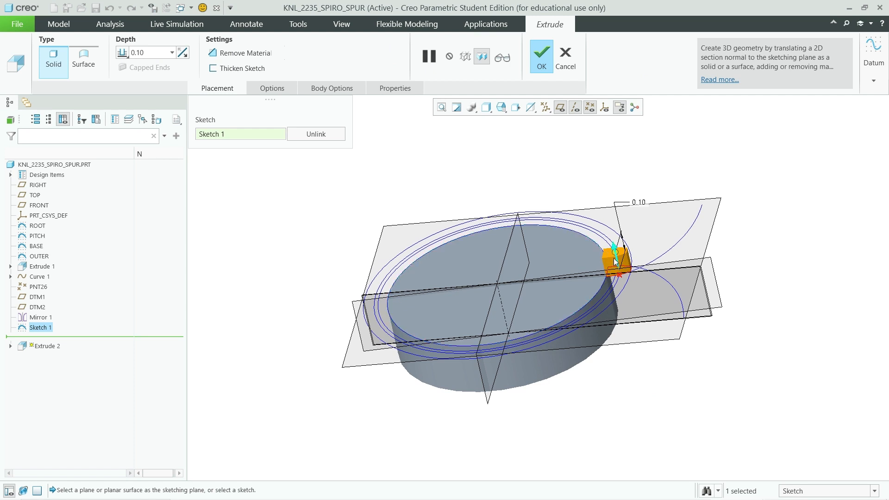
pyautogui.click(615, 252)
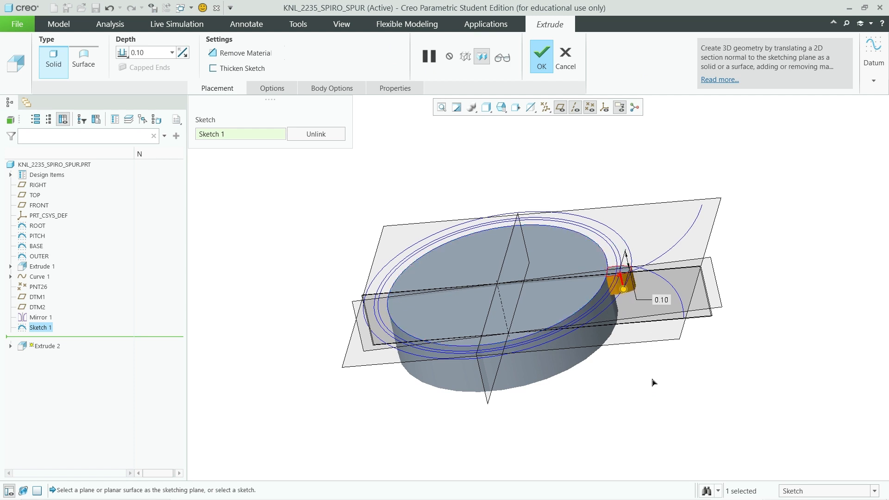
pyautogui.moveTo(653, 410); pyautogui.dragTo(639, 377, button='middle')
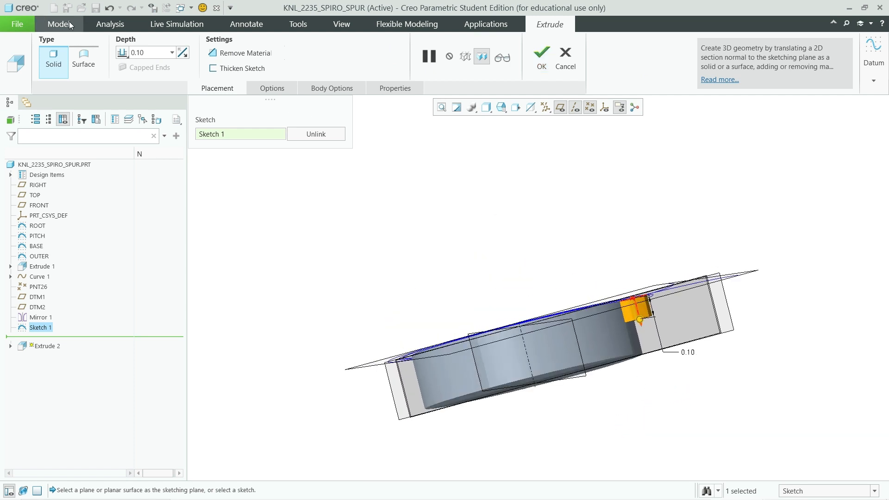
pyautogui.click(123, 53)
pyautogui.click(92, 125)
pyautogui.moveTo(513, 357); pyautogui.dragTo(525, 249, button='middle')
pyautogui.click(574, 394)
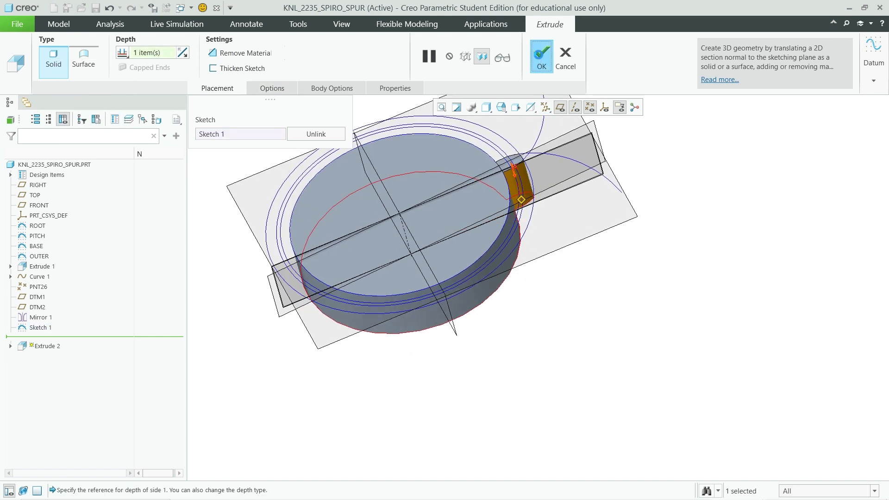
pyautogui.click(541, 58)
# Step: Pattern the extruded tooth about the disc's central axis with 23 members over a 360° angular extent
pyautogui.moveTo(718, 230); pyautogui.dragTo(704, 328, button='middle')
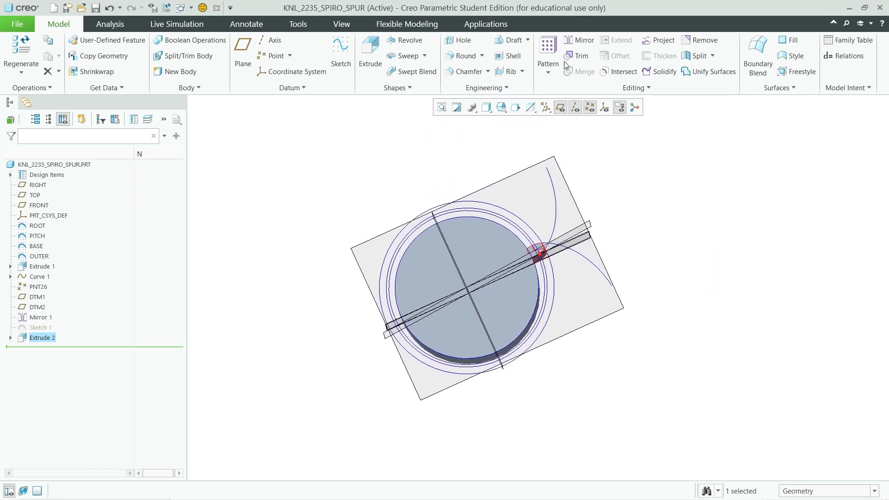
pyautogui.click(548, 53)
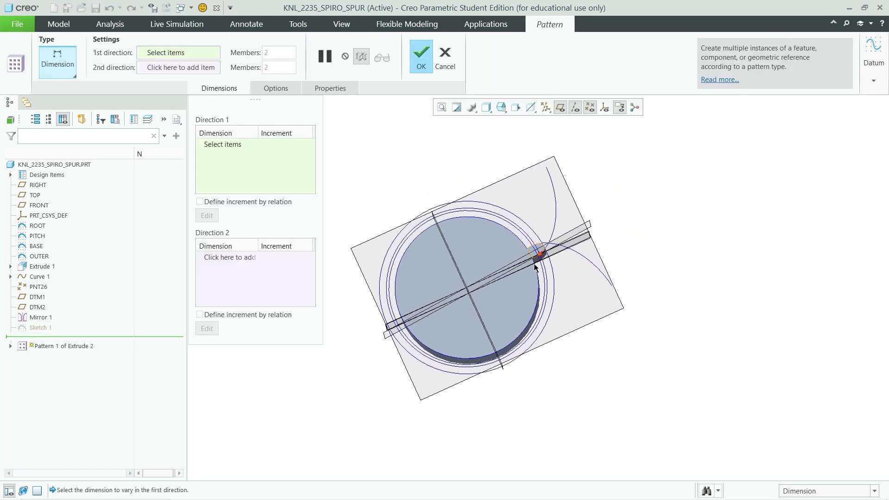
pyautogui.moveTo(644, 277); pyautogui.dragTo(522, 264, button='middle')
pyautogui.click(64, 70)
pyautogui.click(70, 111)
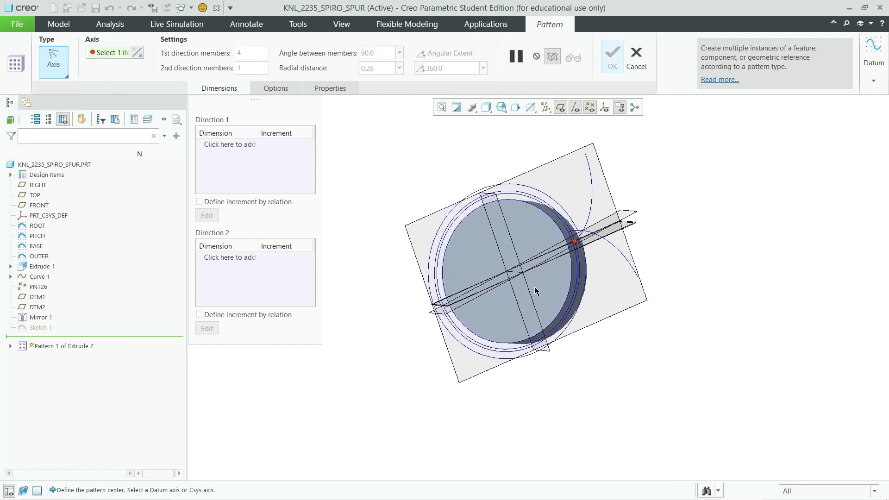
pyautogui.click(518, 277)
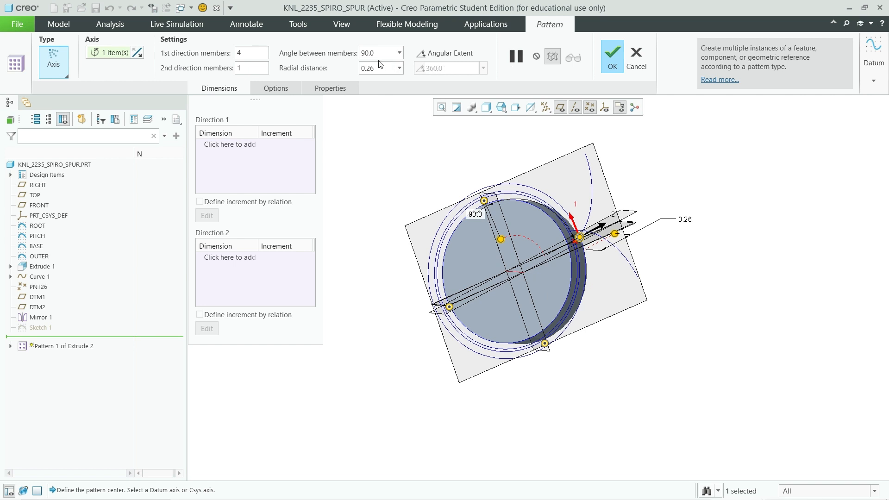
pyautogui.click(449, 53)
pyautogui.doubleClick(239, 53)
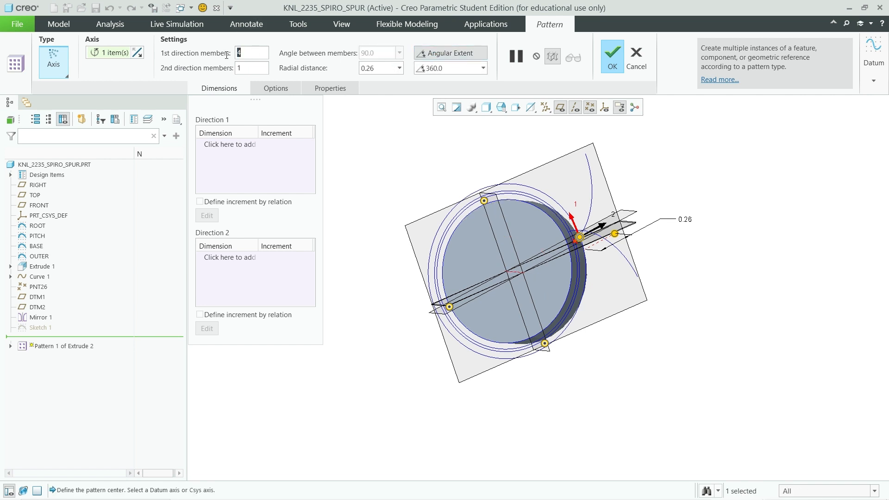
pyautogui.write('23')
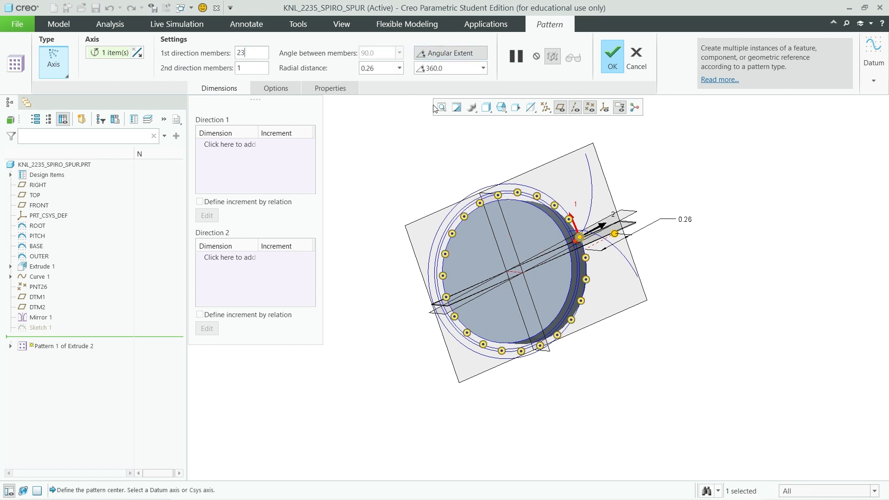
pyautogui.click(609, 60)
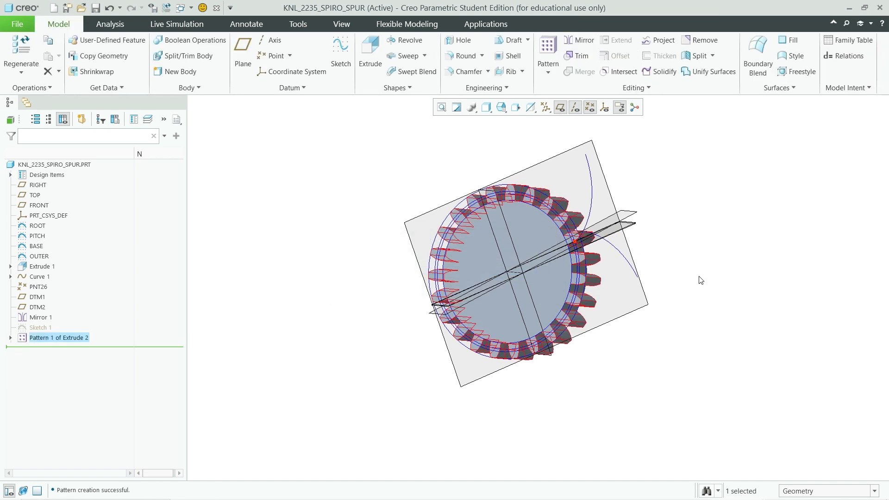
pyautogui.click(660, 190)
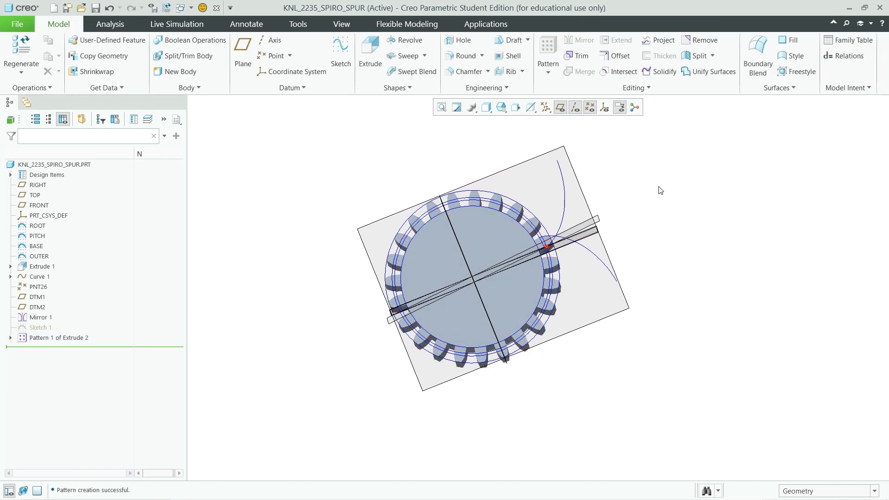
# Step: Hide the original involute curve and its mirrored copy
pyautogui.click(567, 217)
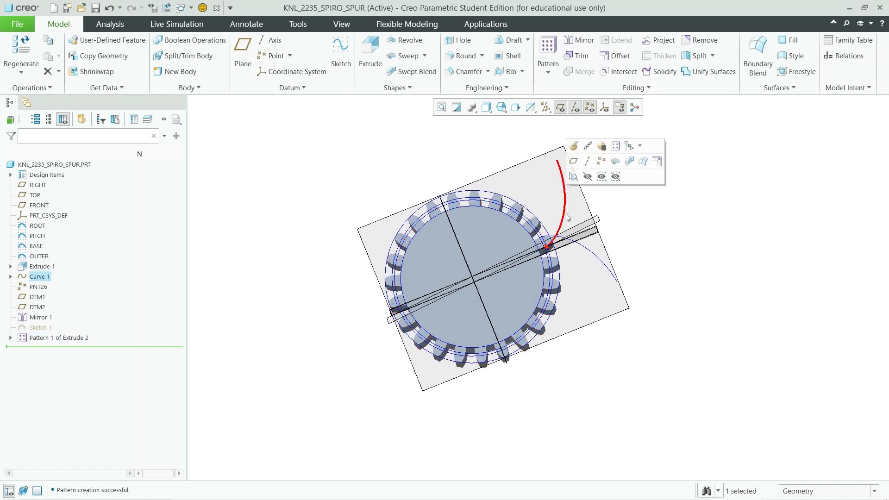
pyautogui.click(587, 176)
pyautogui.click(589, 252)
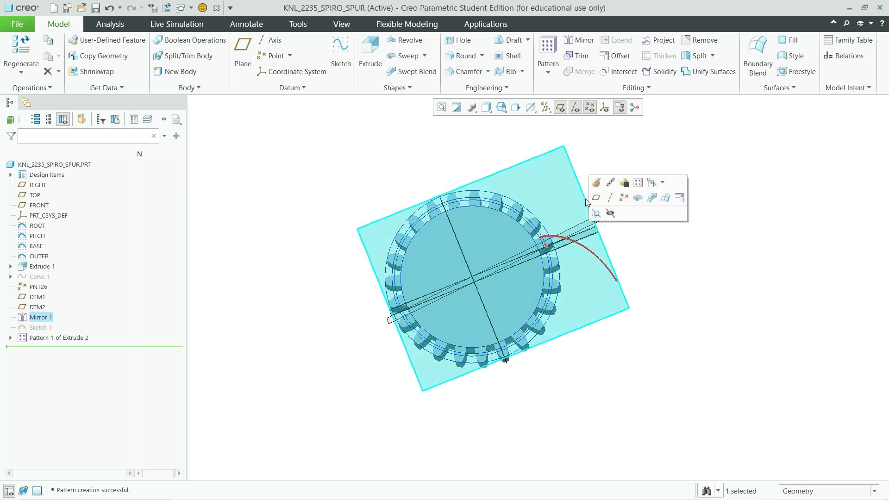
pyautogui.click(611, 213)
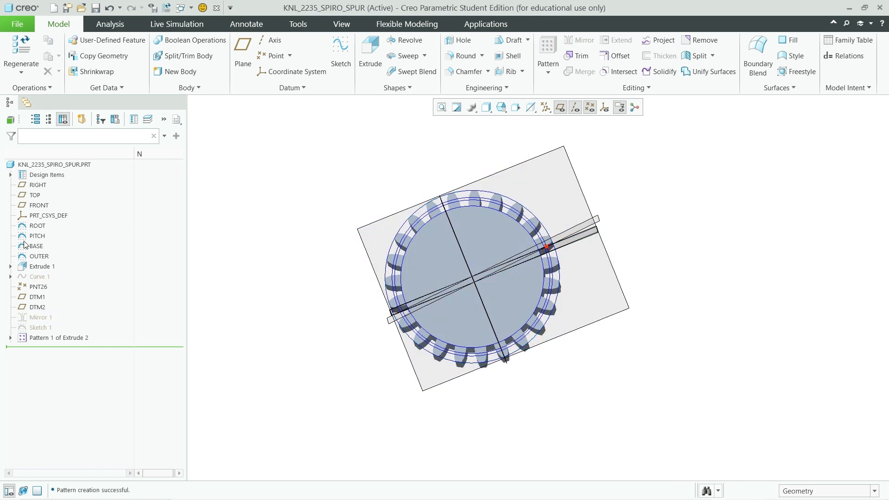
# Step: Hide the ROOT, PITCH, BASE and OUTER circle sketches, and save the layer status
pyautogui.click(70, 186)
pyautogui.click(40, 236)
pyautogui.click(42, 237)
pyautogui.keyDown('shift'); pyautogui.click(34, 258); pyautogui.keyUp('shift')
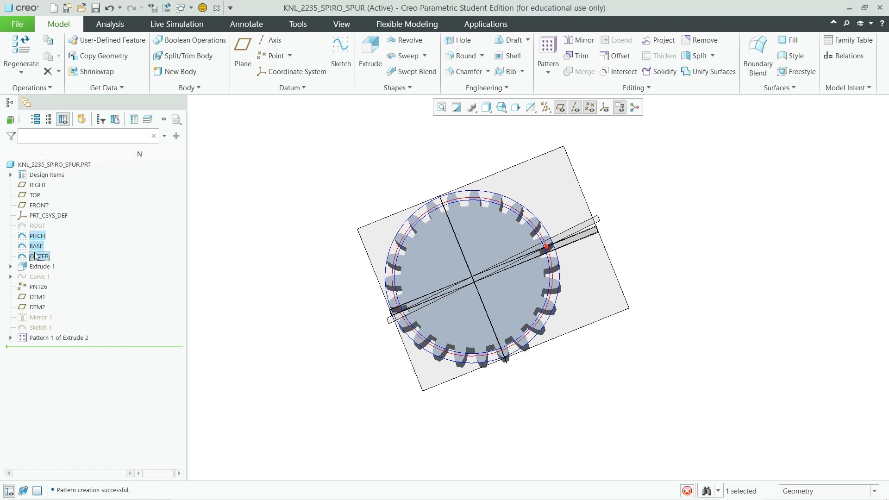
pyautogui.click(44, 216)
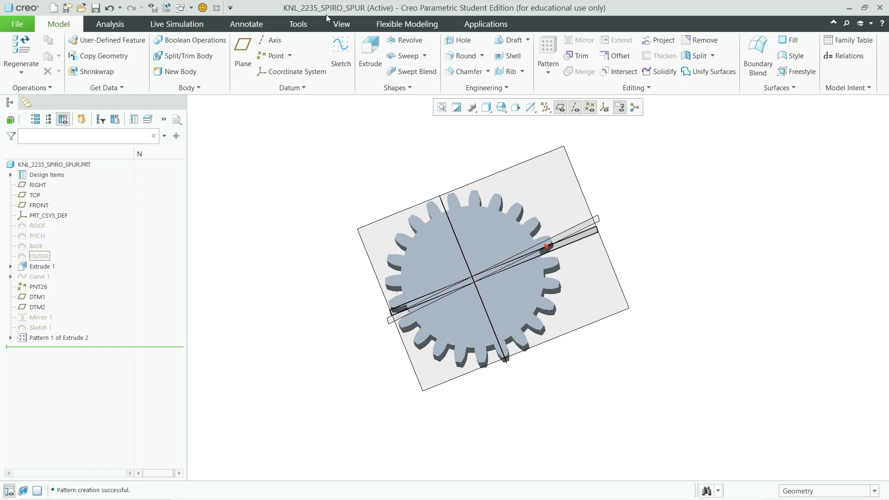
pyautogui.click(341, 24)
pyautogui.click(49, 71)
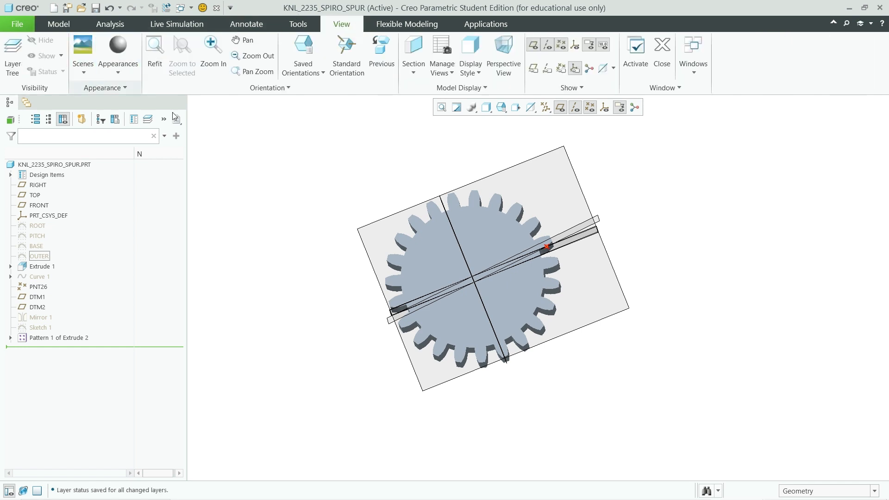